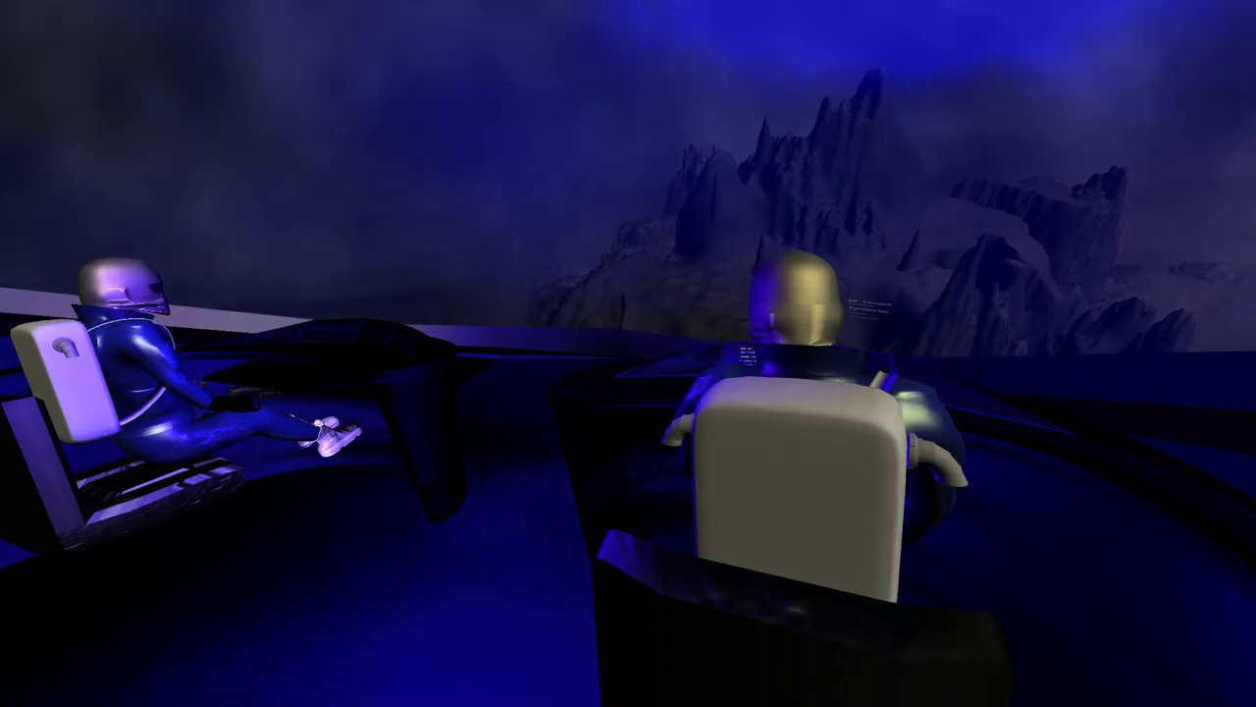
key("v")
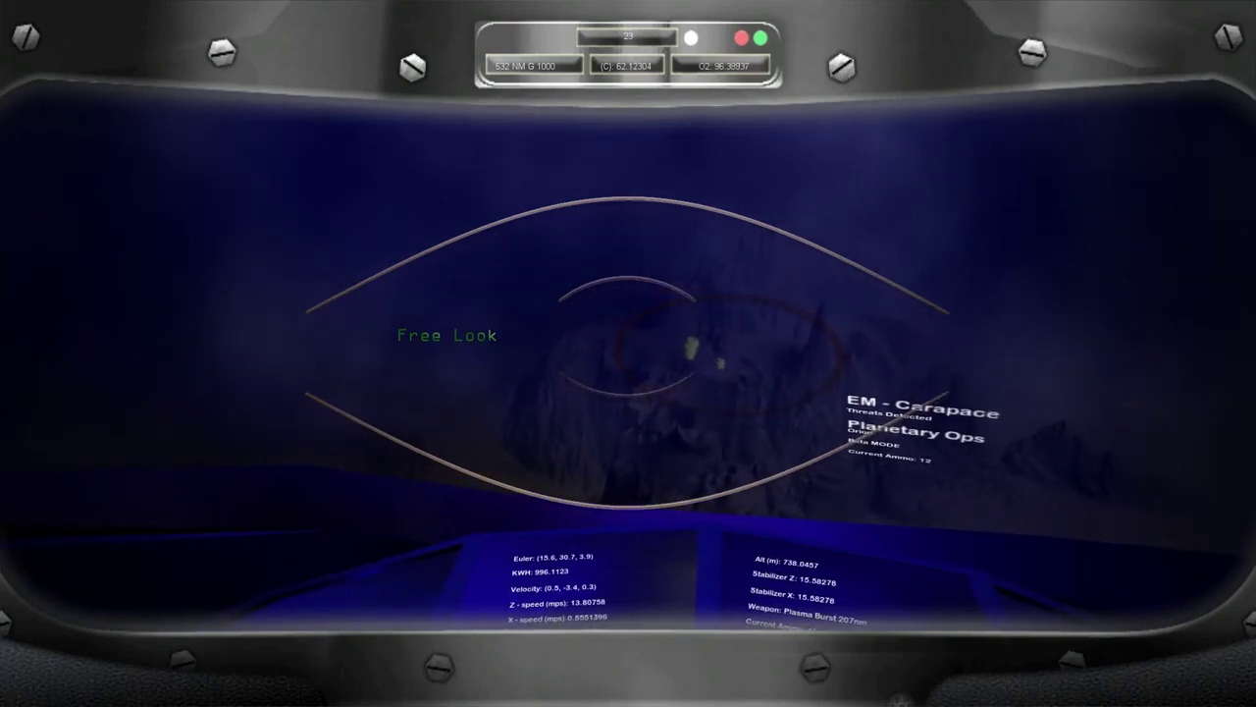
key("space")
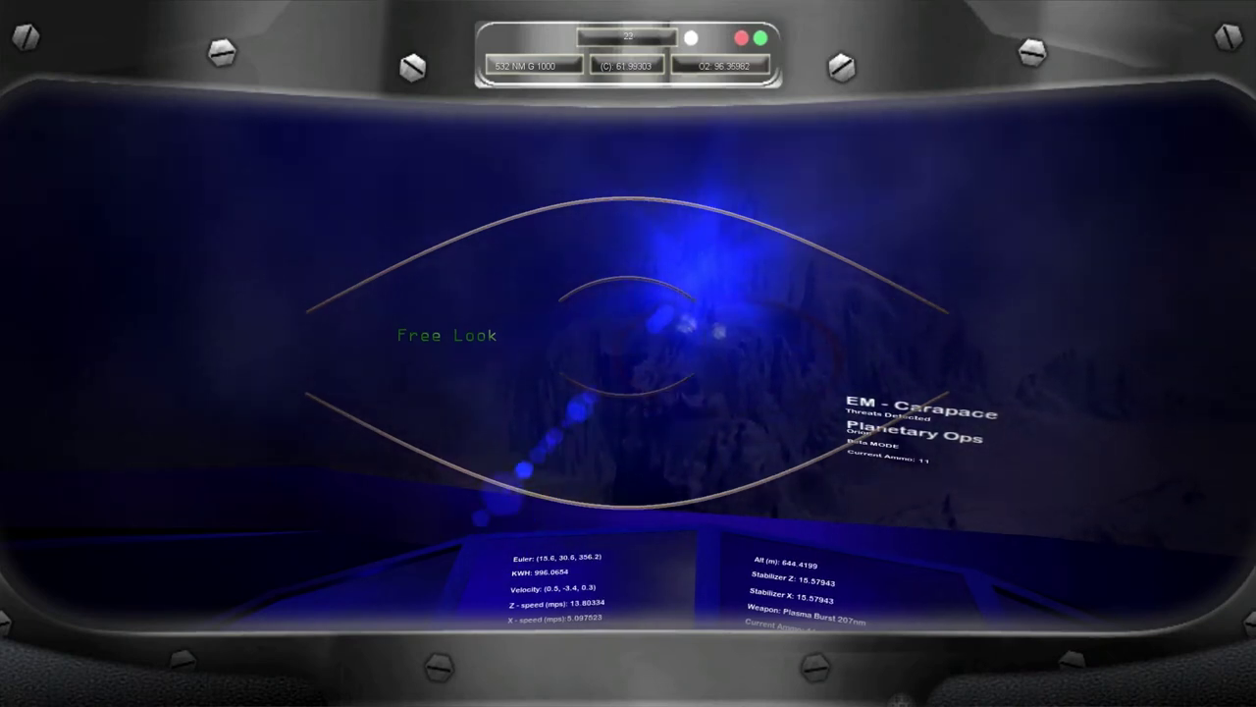
key("space")
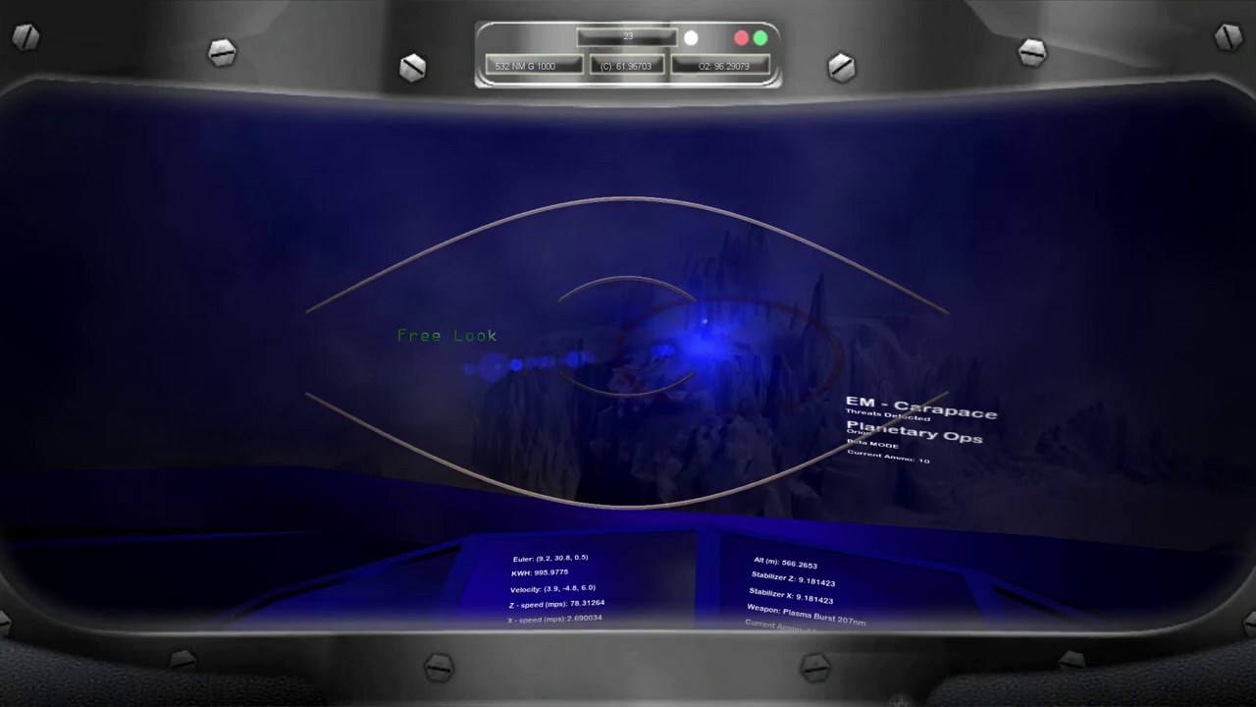
key("space")
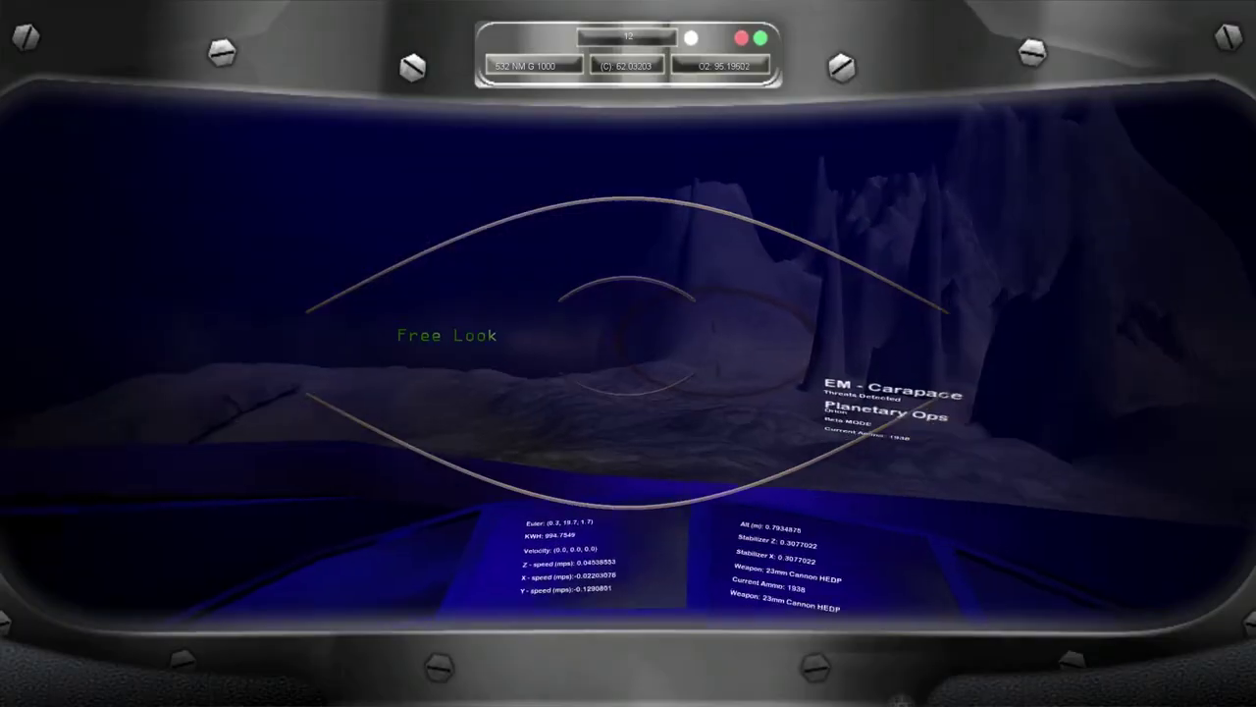
key("c")
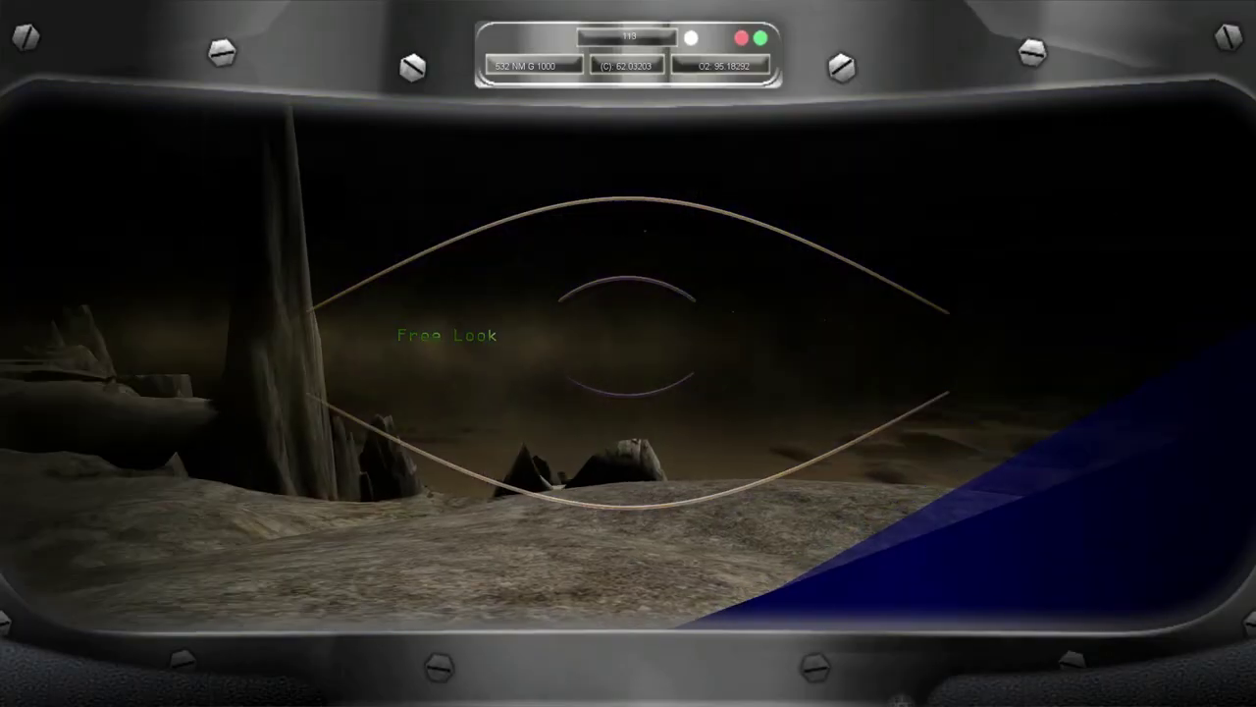
key("c")
key("c")
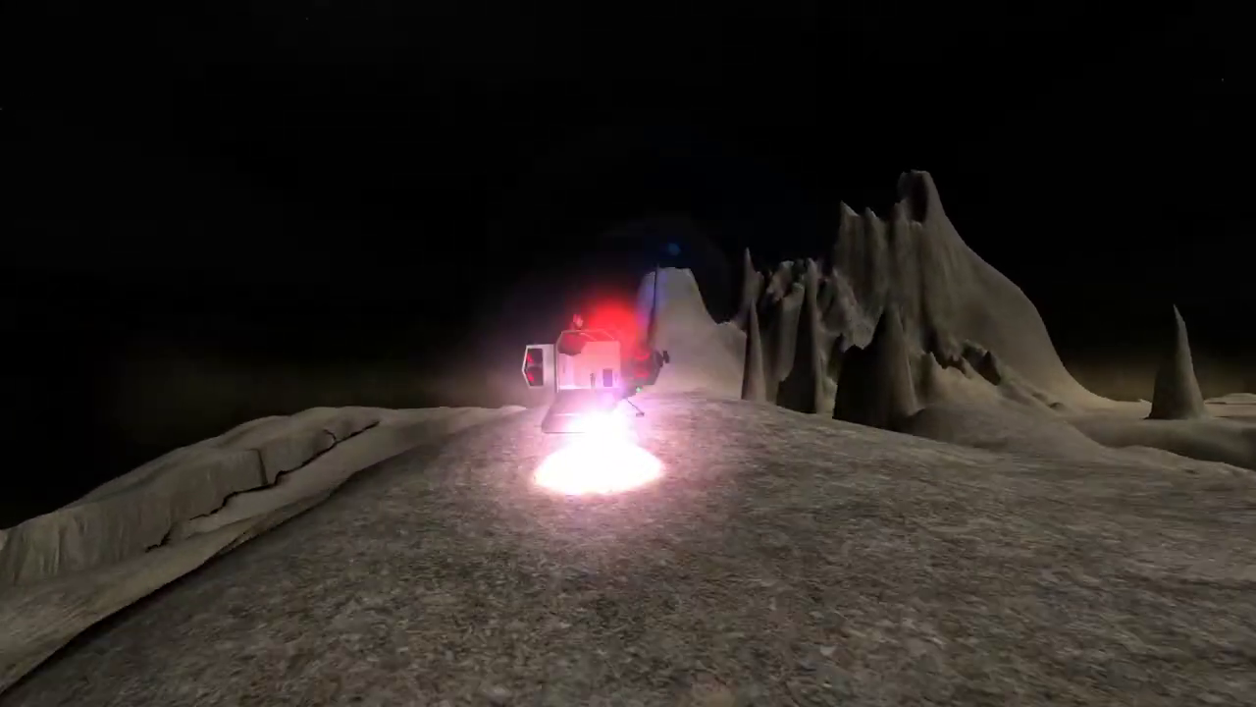
key("c")
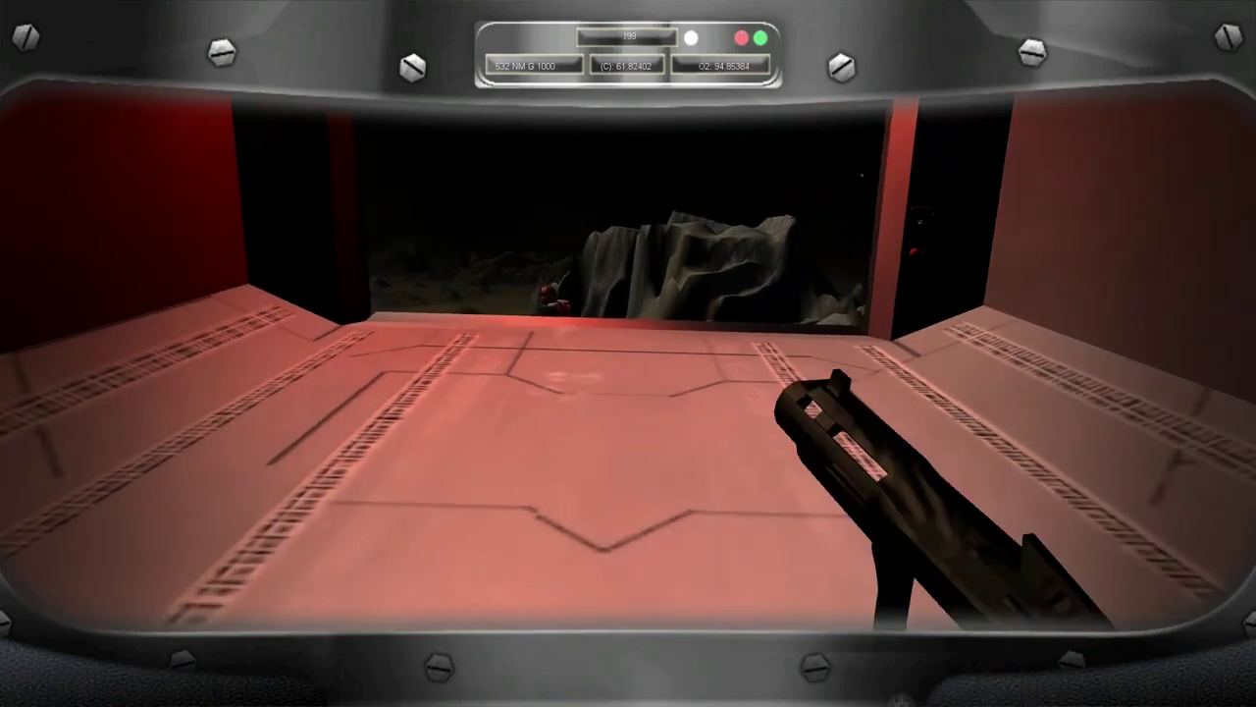
key("Up")
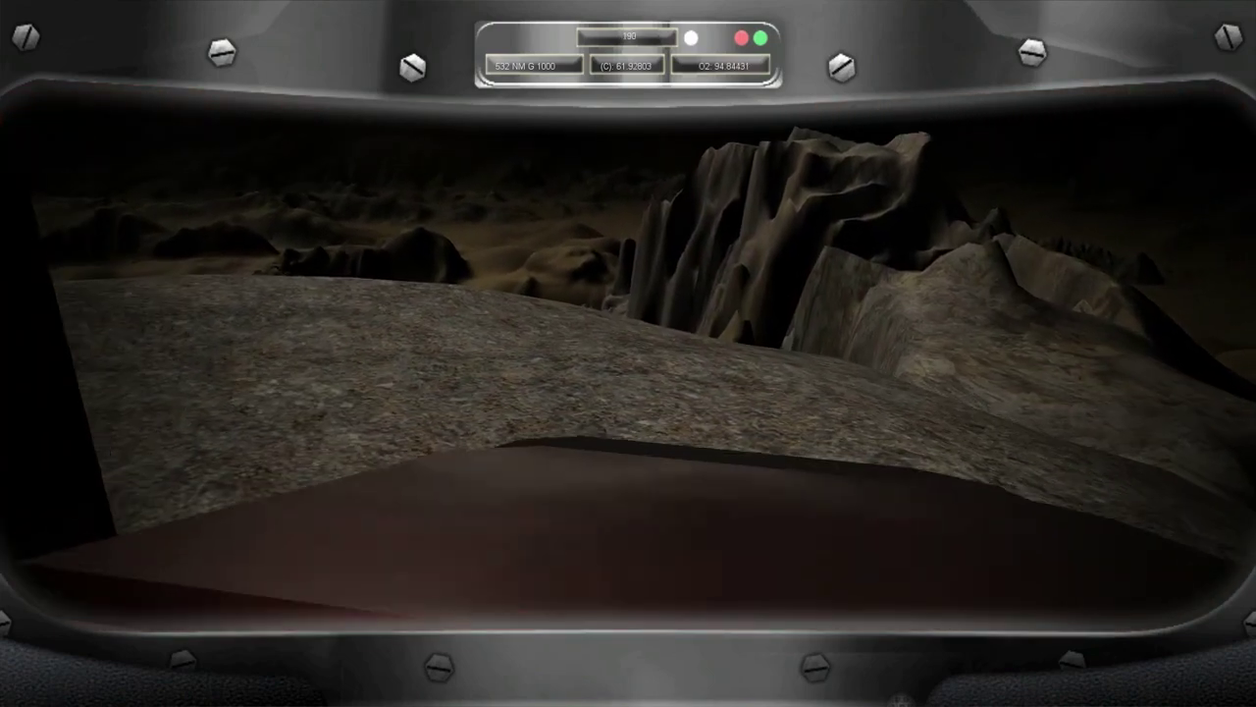
key("Up")
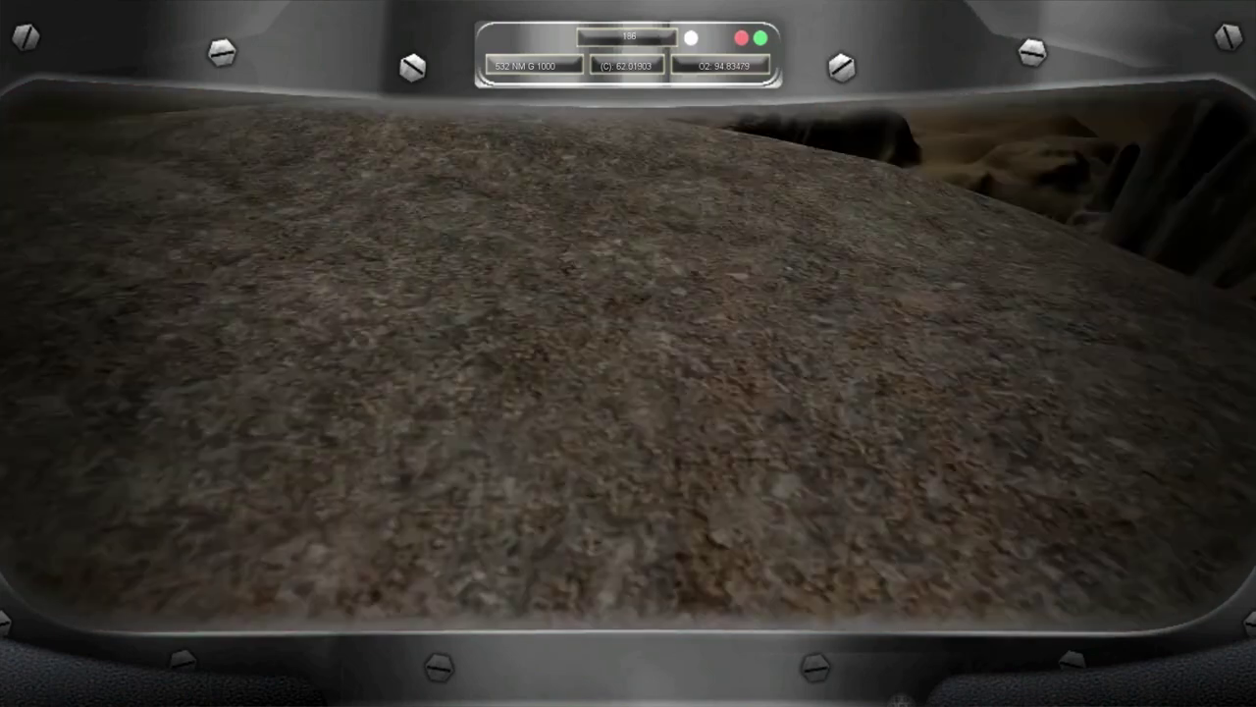